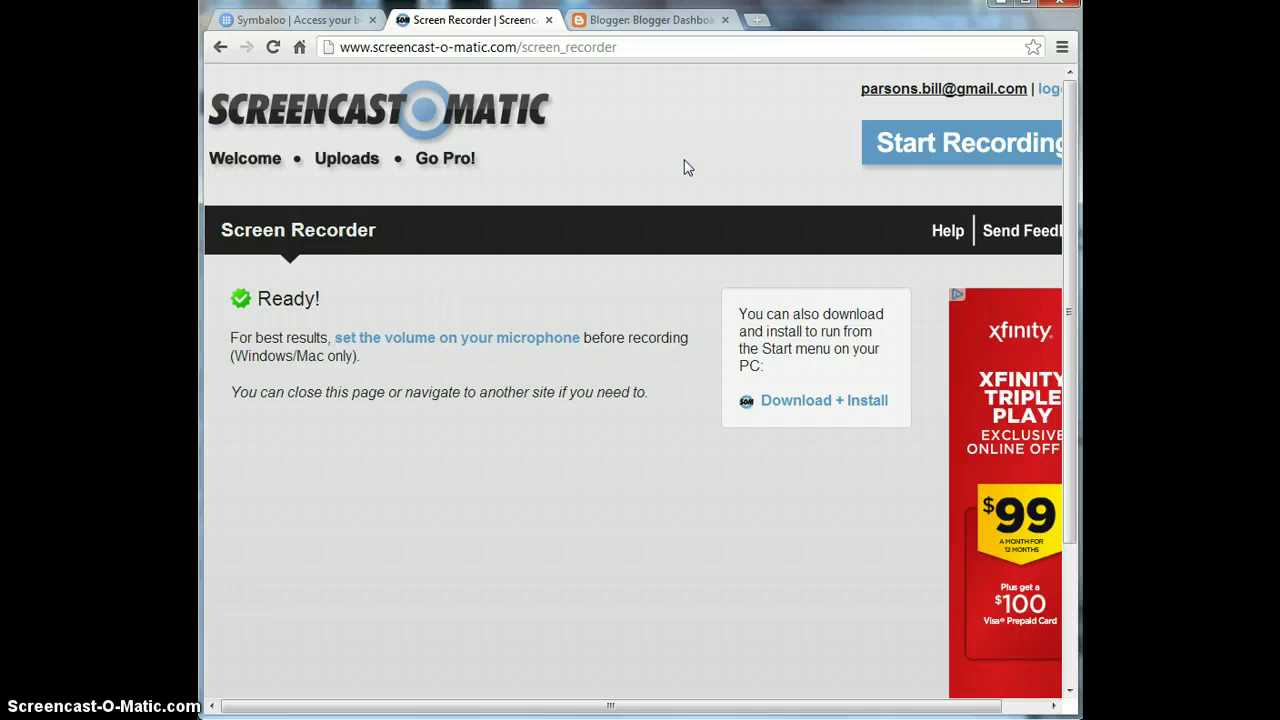
Switch from the Screencast-O-Matic recorder page to the Blogger Dashboard tab
left_click(680, 18)
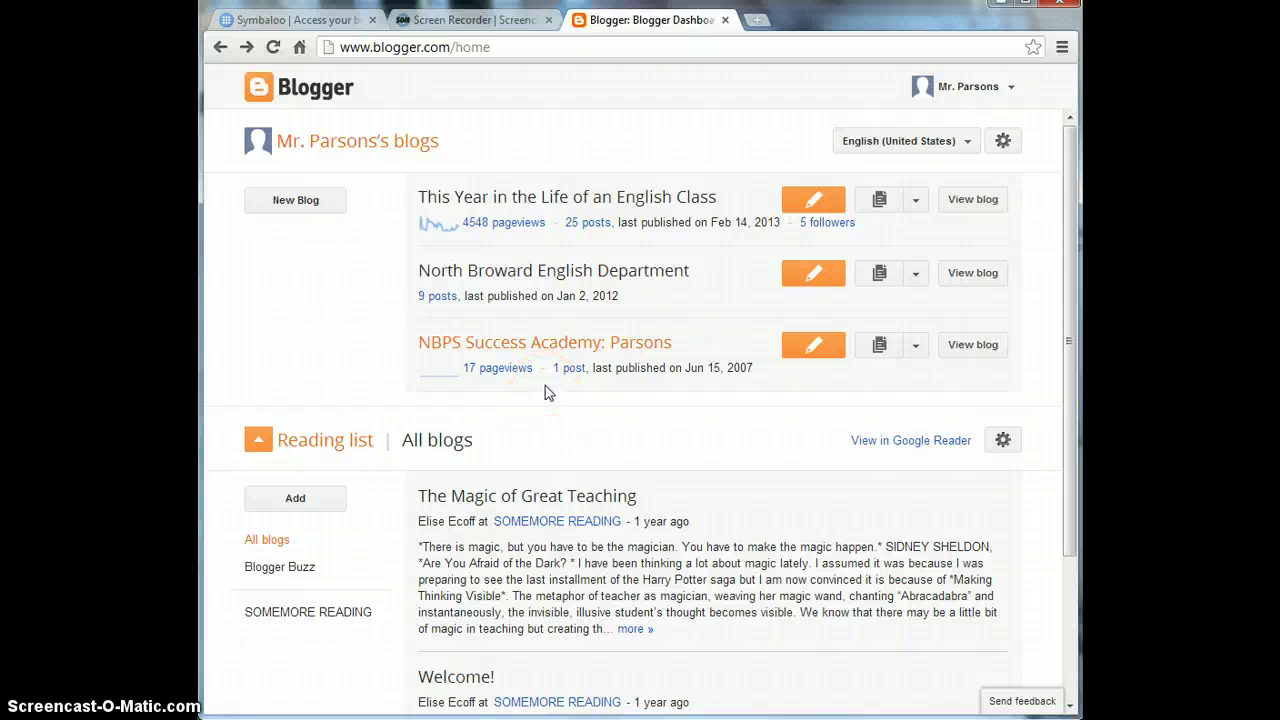
Search Blogger Help for switching a blog between accounts, read 'Move a blog between accounts', then go back
scroll(545, 392, "down", 3)
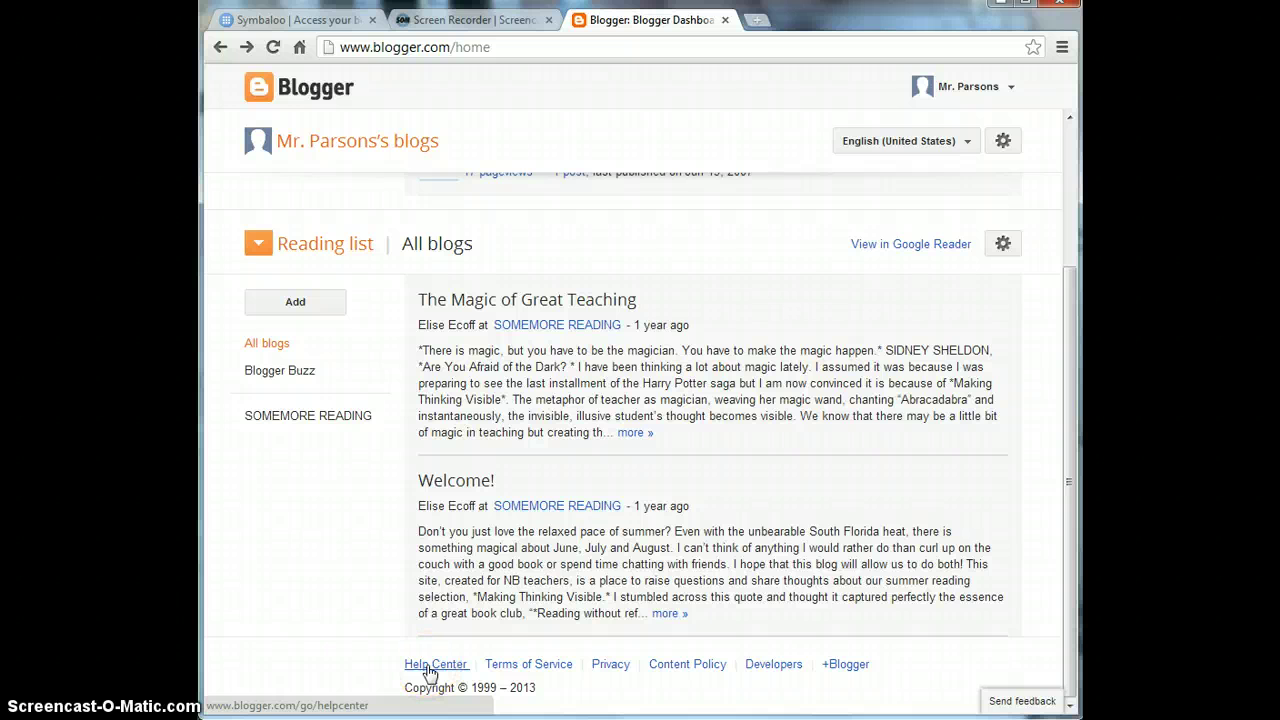
left_click(432, 668)
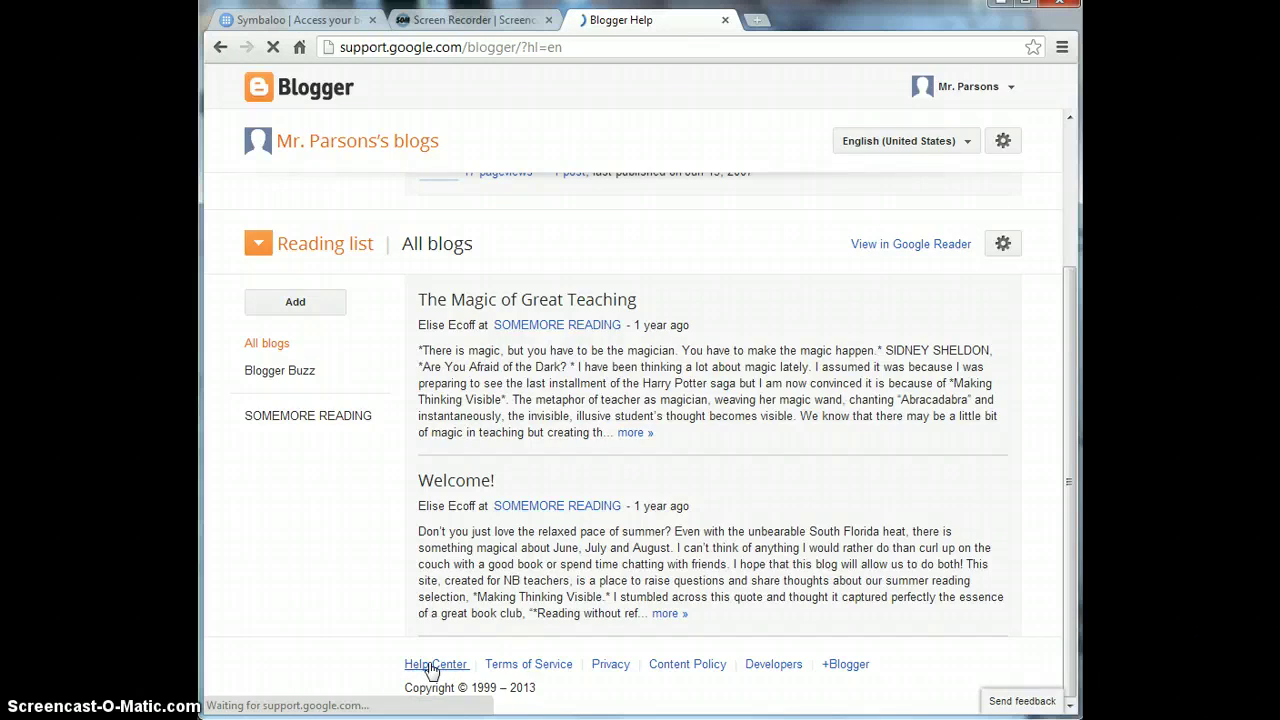
left_click(487, 127)
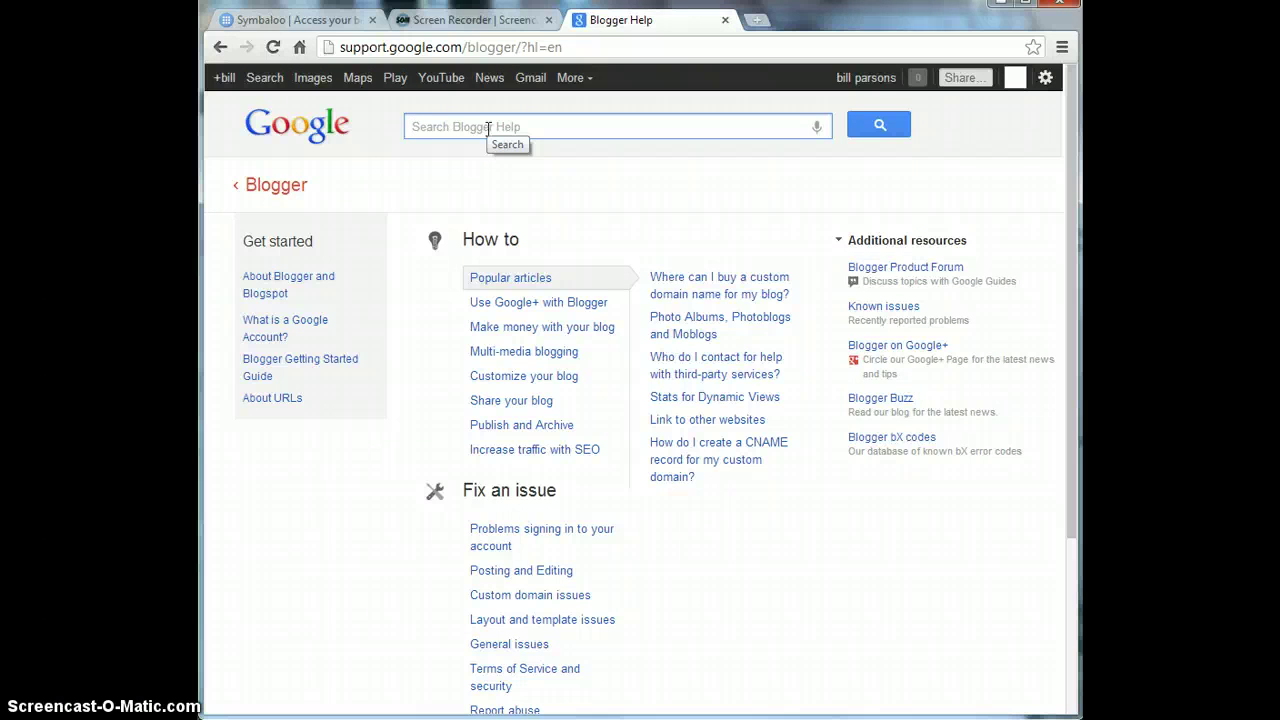
type("swi")
key("BackSpace")
key("BackSpace")
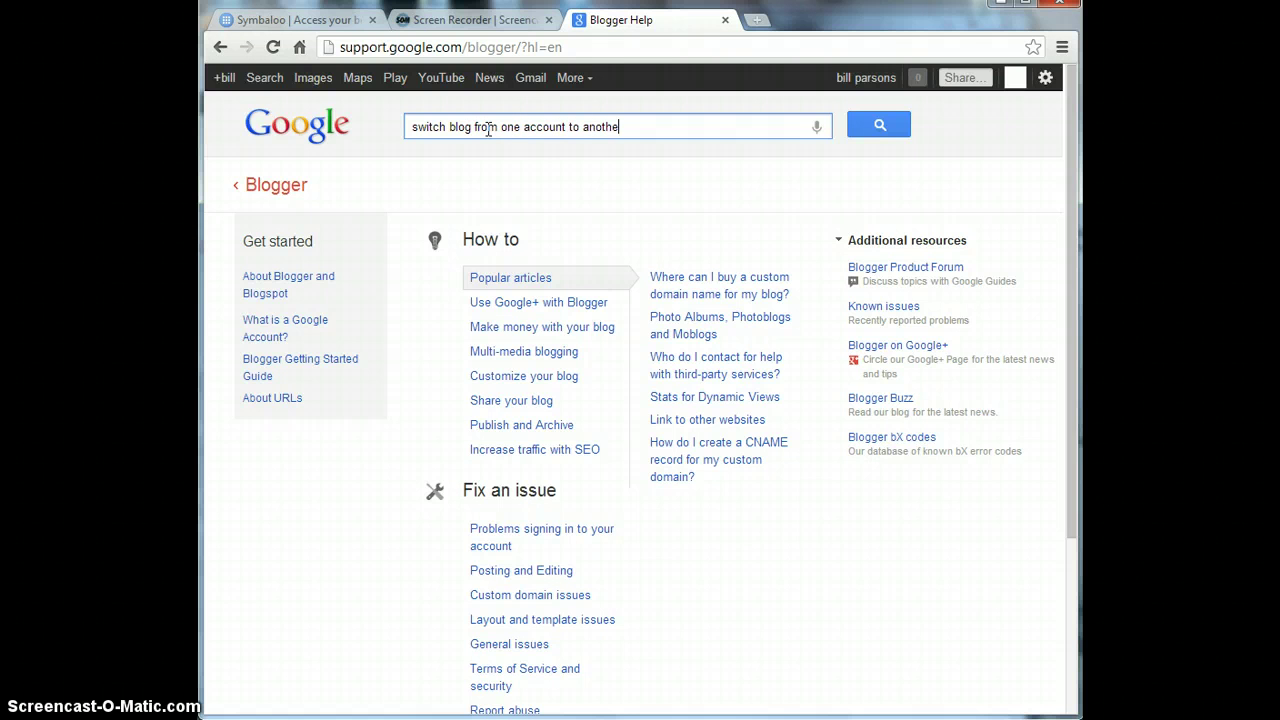
type("r")
key("Return")
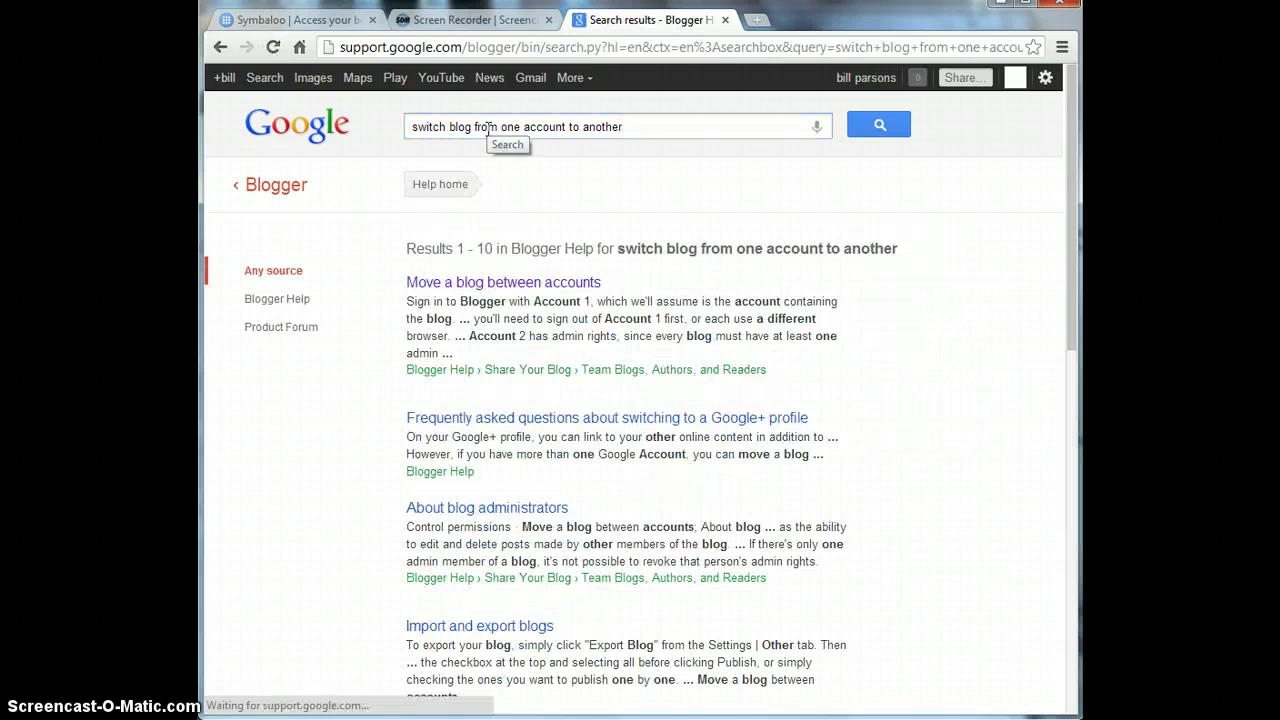
left_click(512, 286)
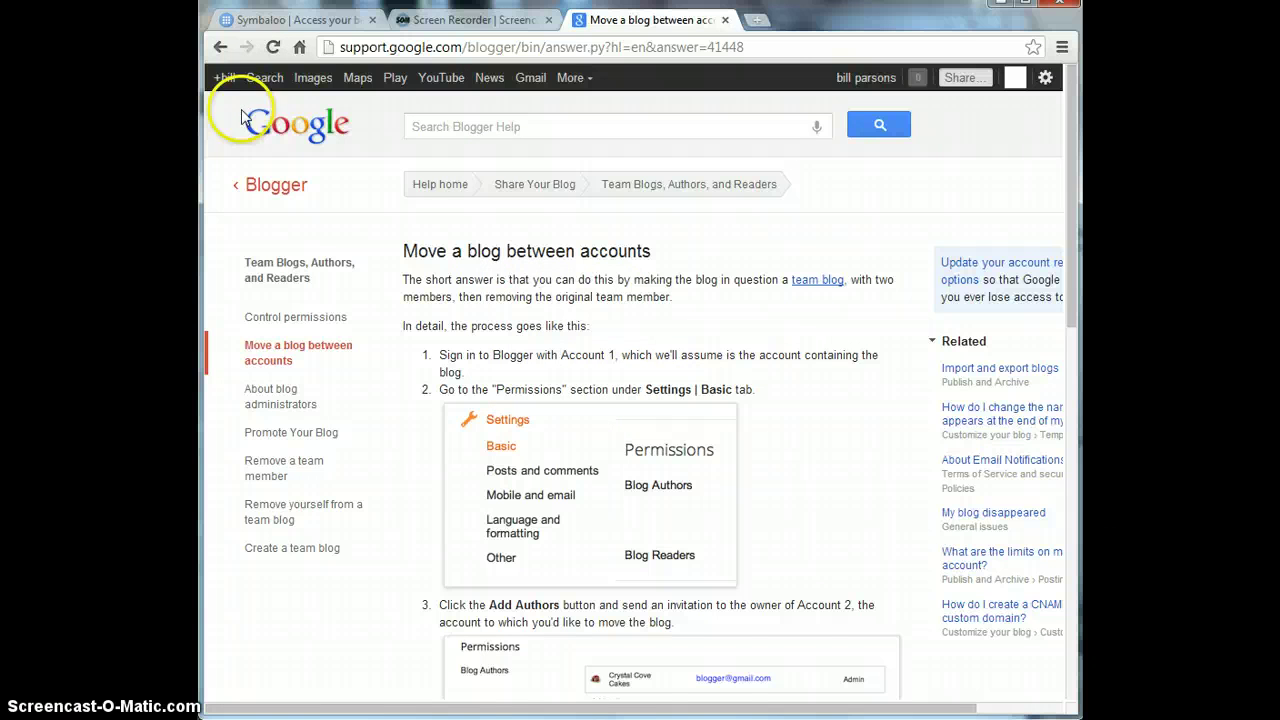
left_click(220, 47)
Return to the dashboard and open Settings for This Year in the Life of an English Class
left_click(220, 47)
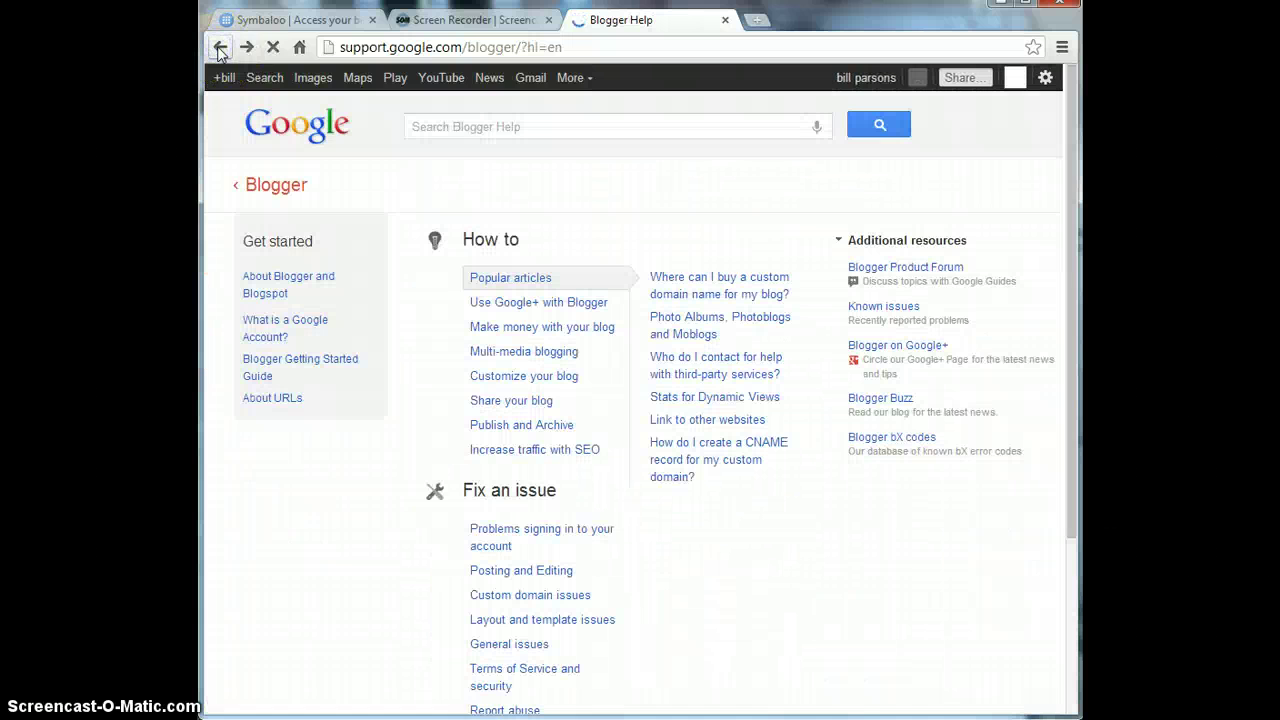
left_click(220, 47)
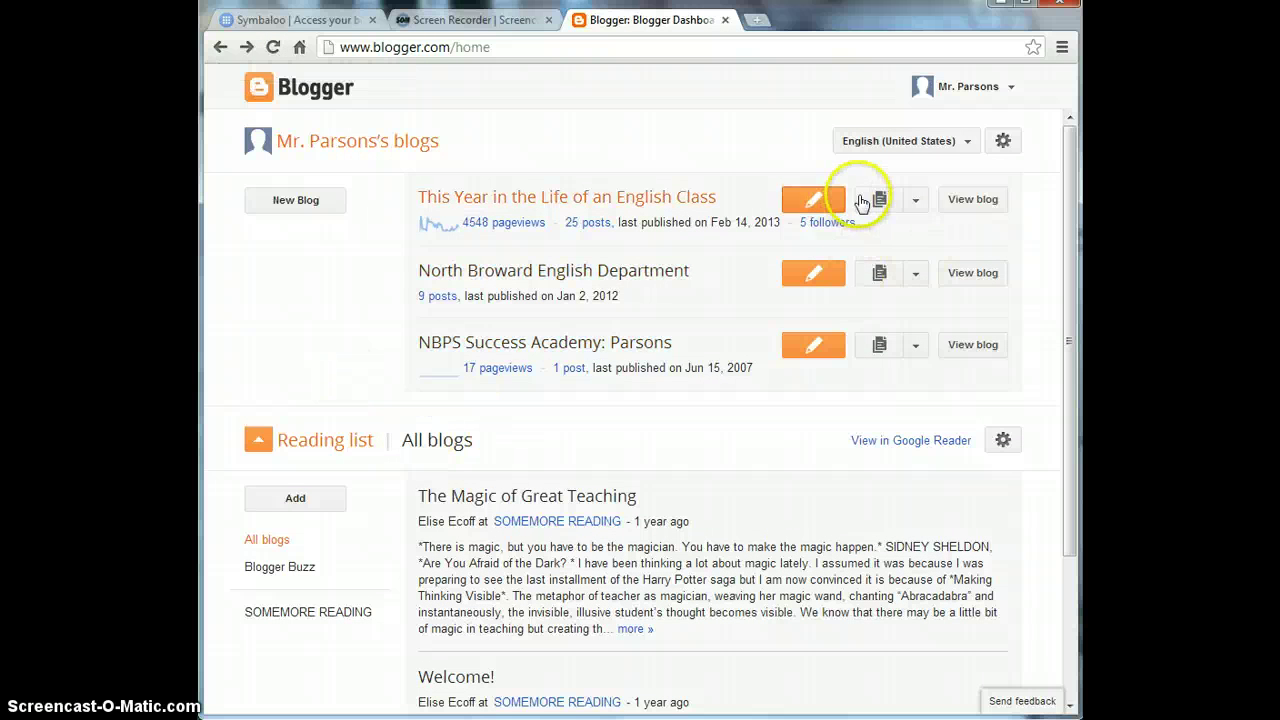
left_click(917, 203)
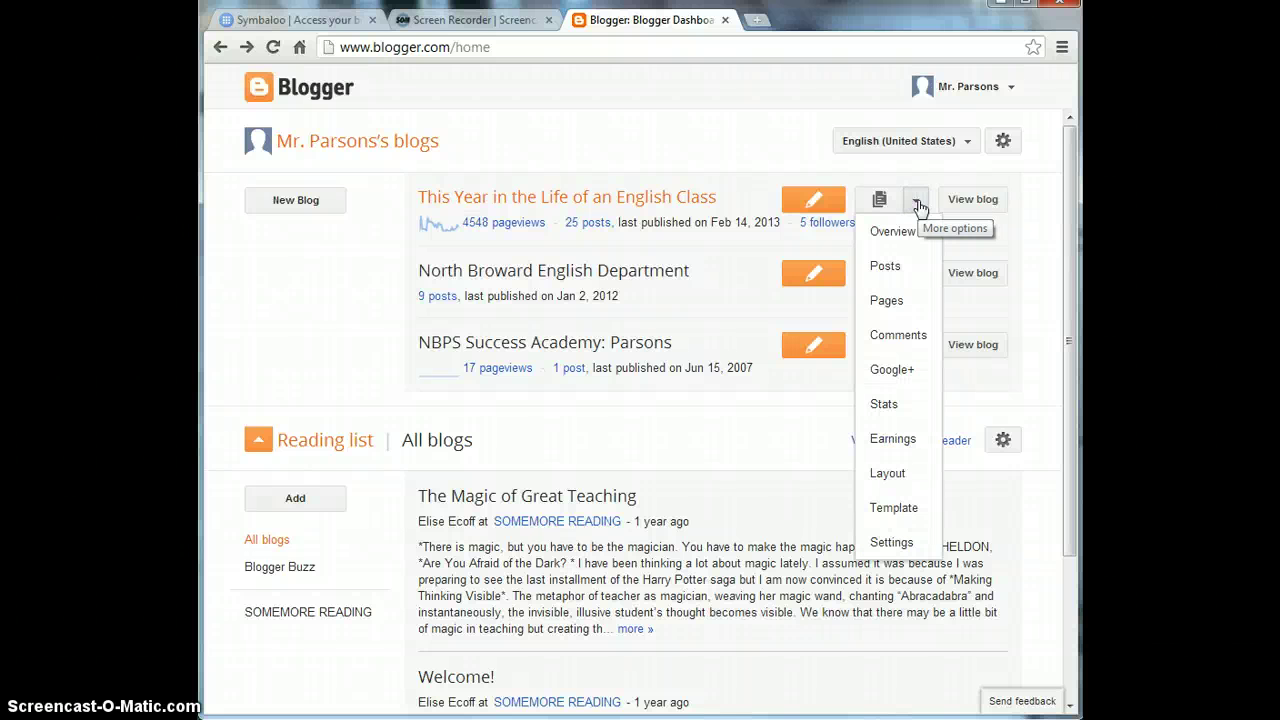
left_click(888, 543)
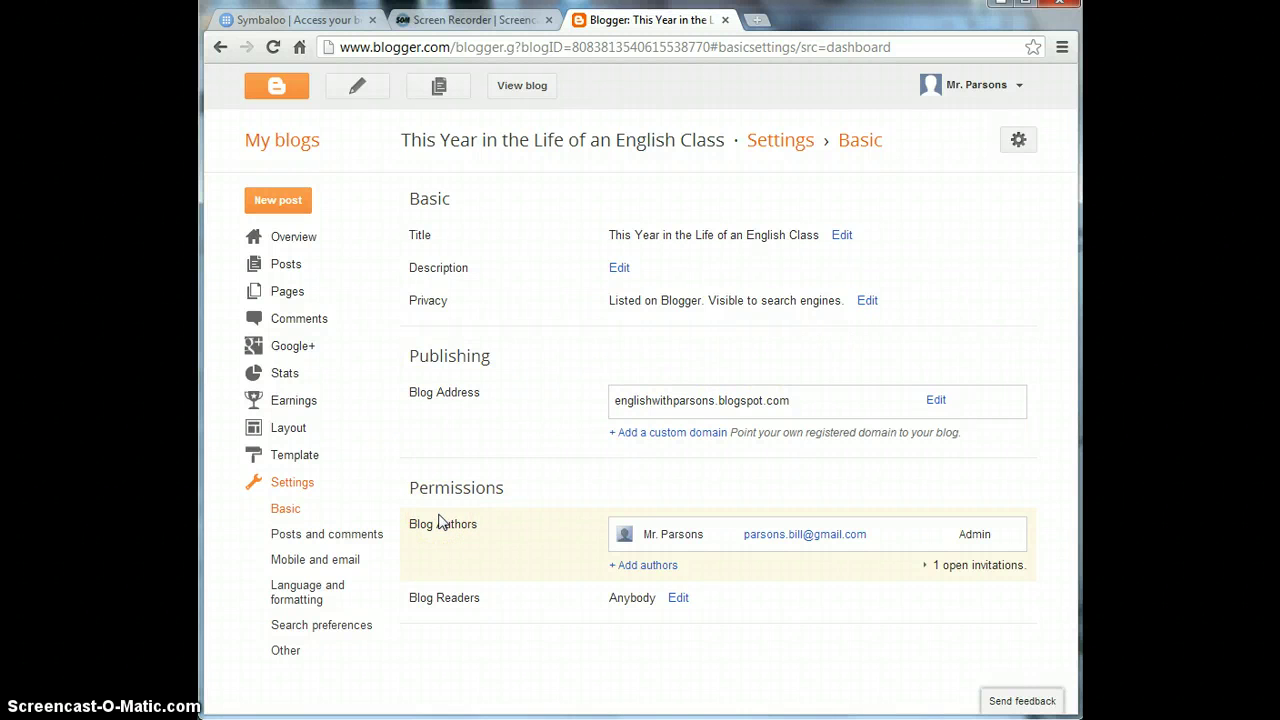
left_click(651, 537)
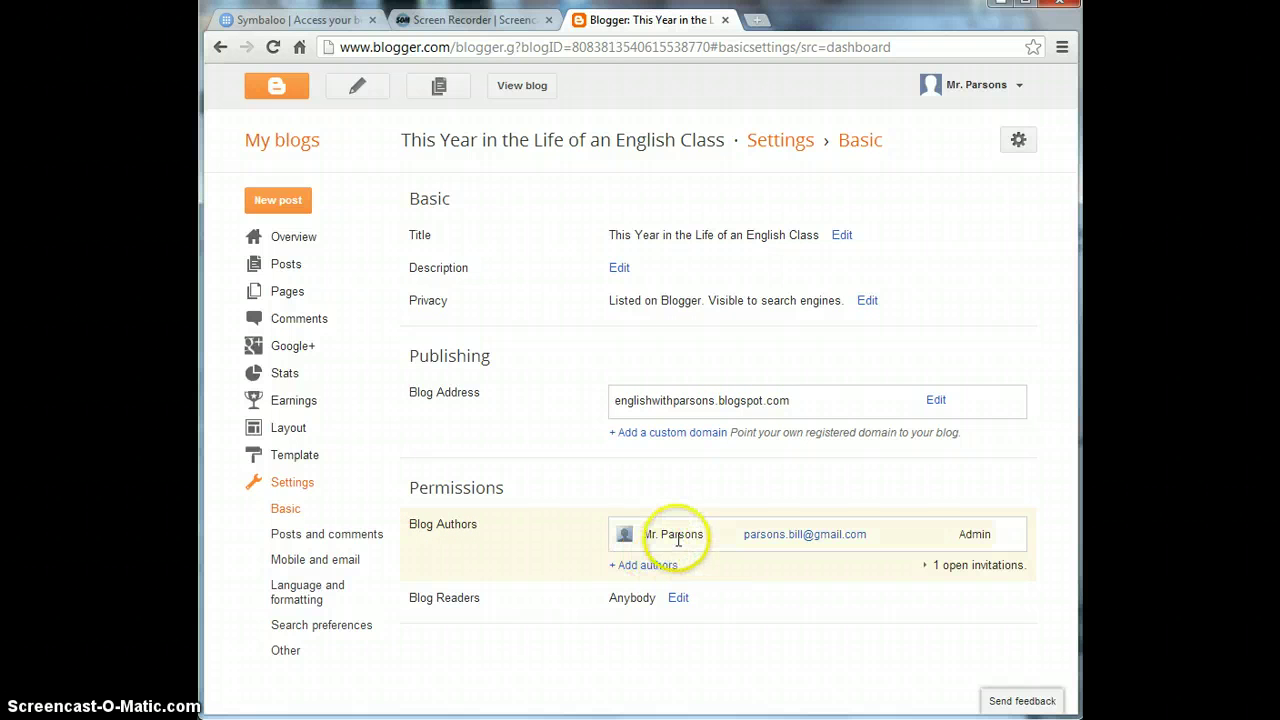
left_click(630, 566)
left_click(628, 587)
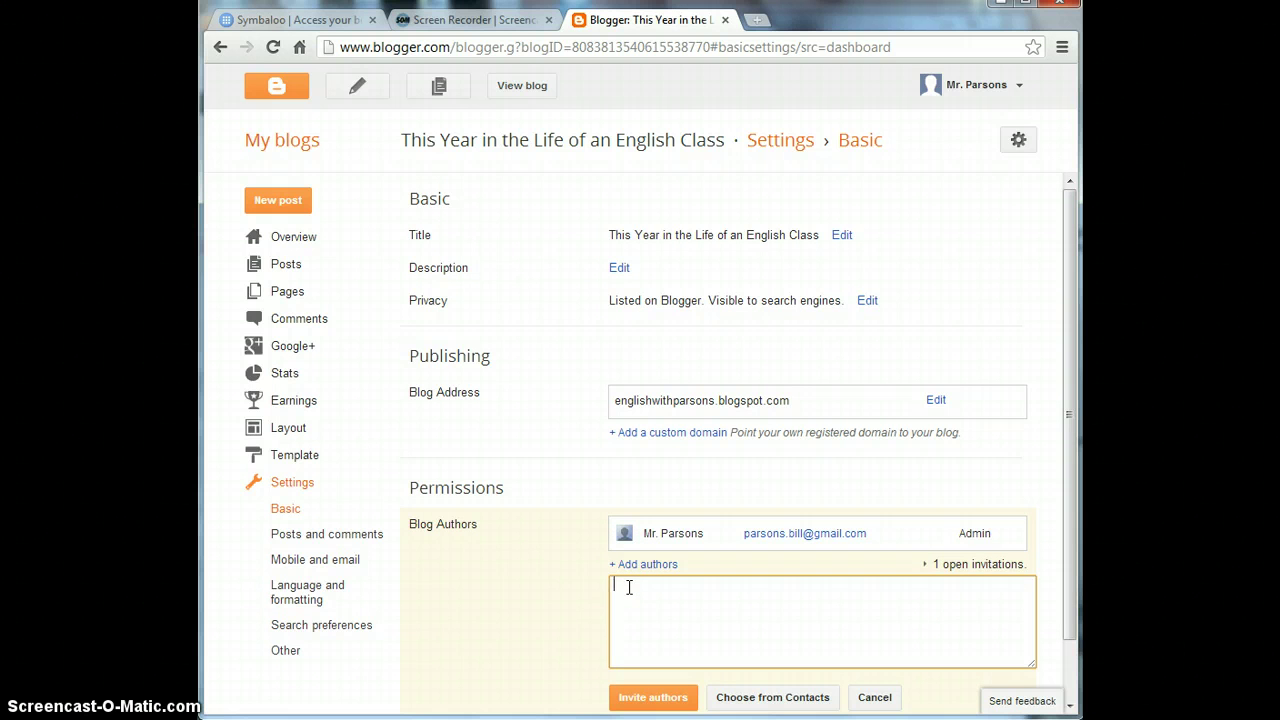
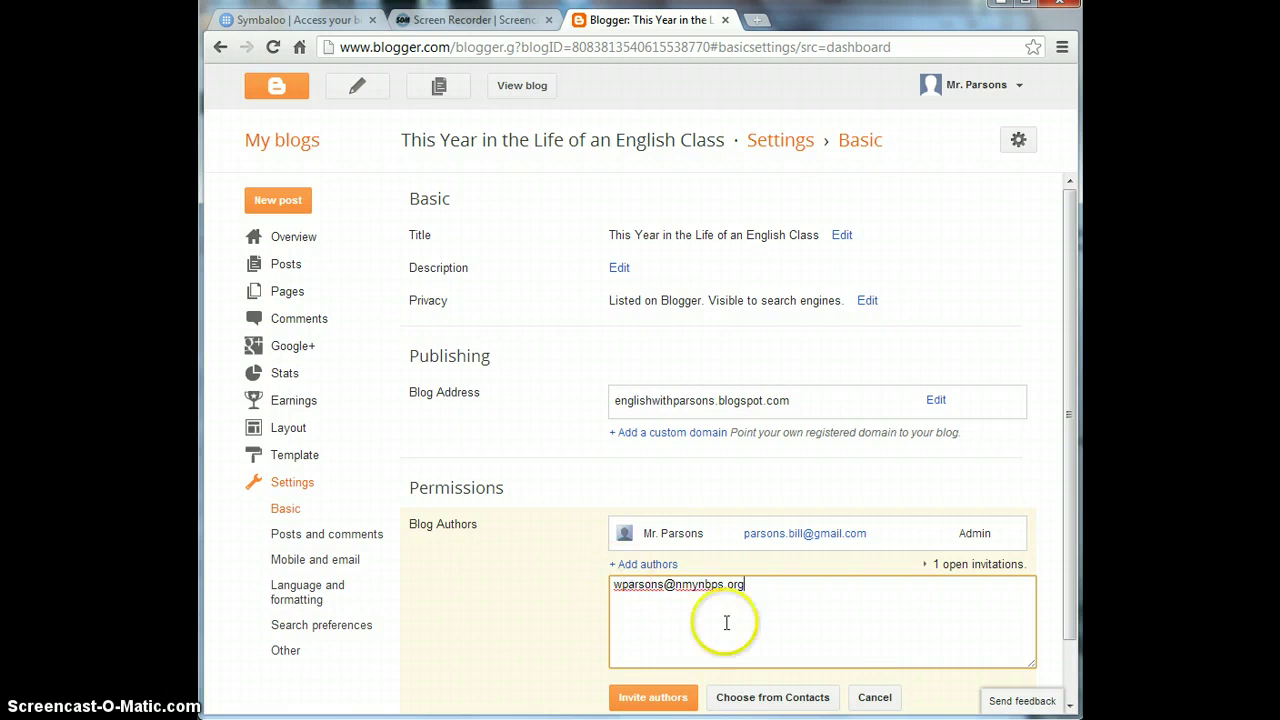
left_click(660, 700)
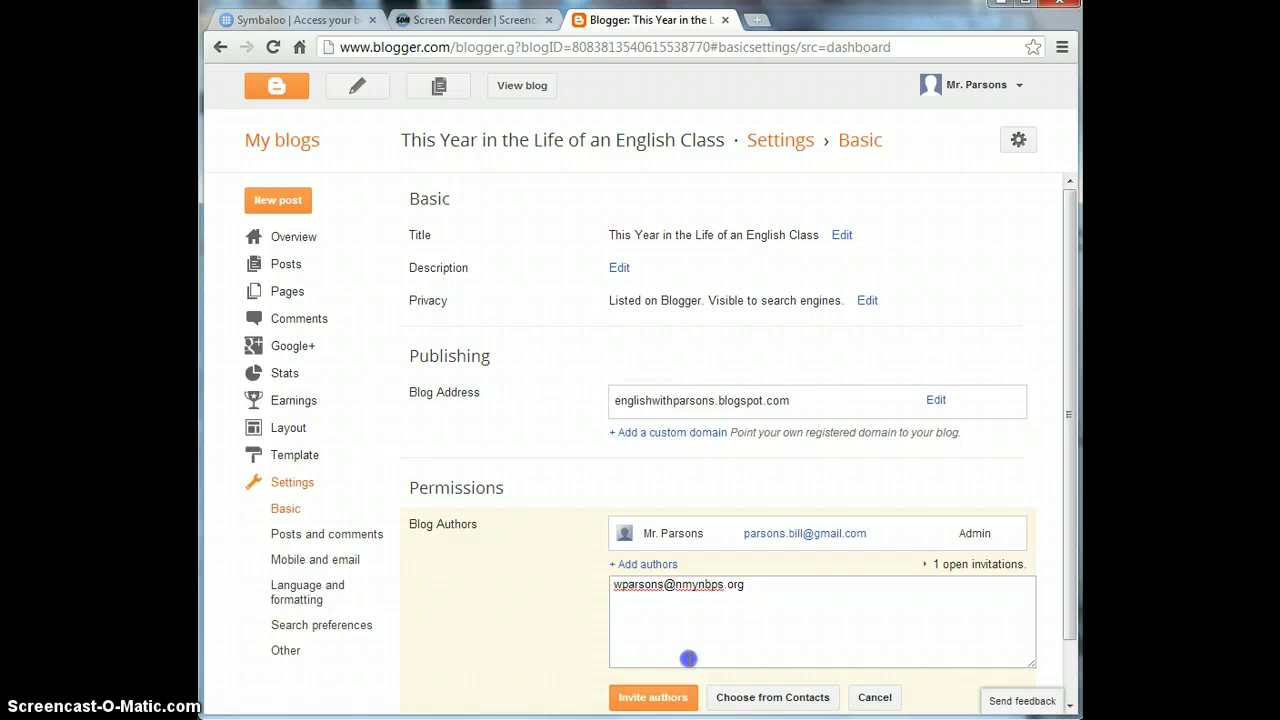
left_click(687, 588)
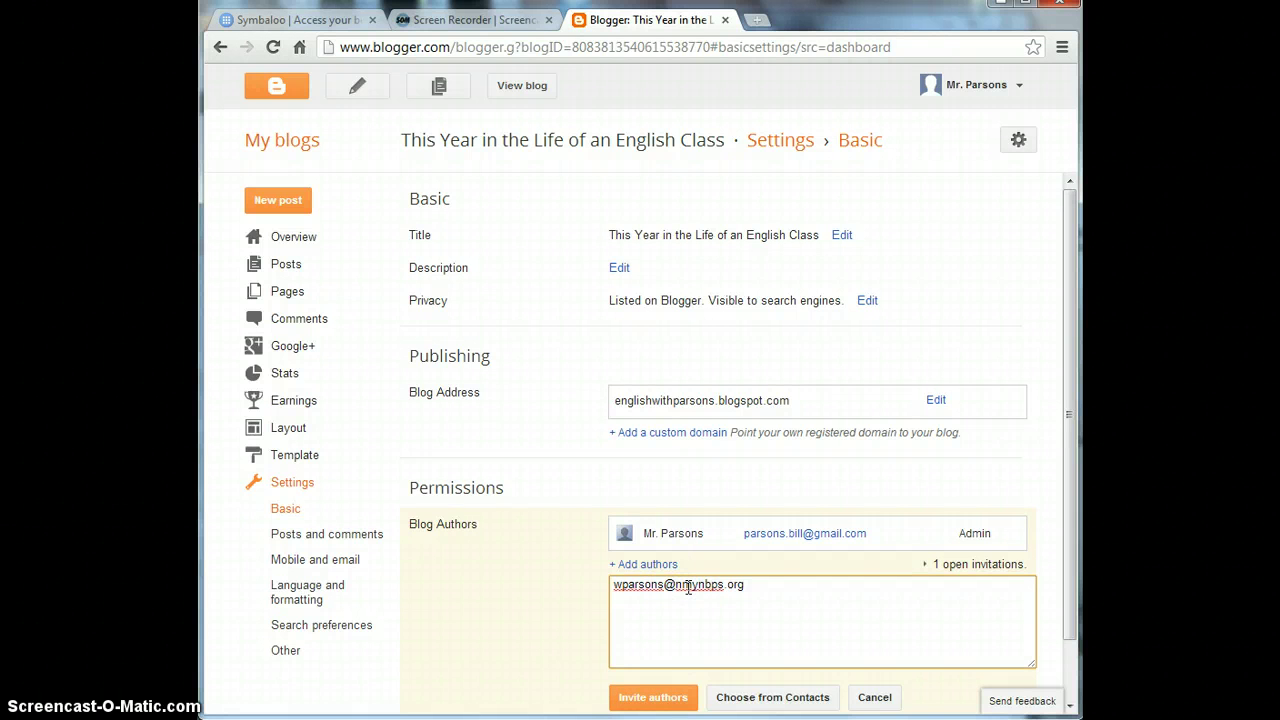
key("BackSpace")
left_click(668, 700)
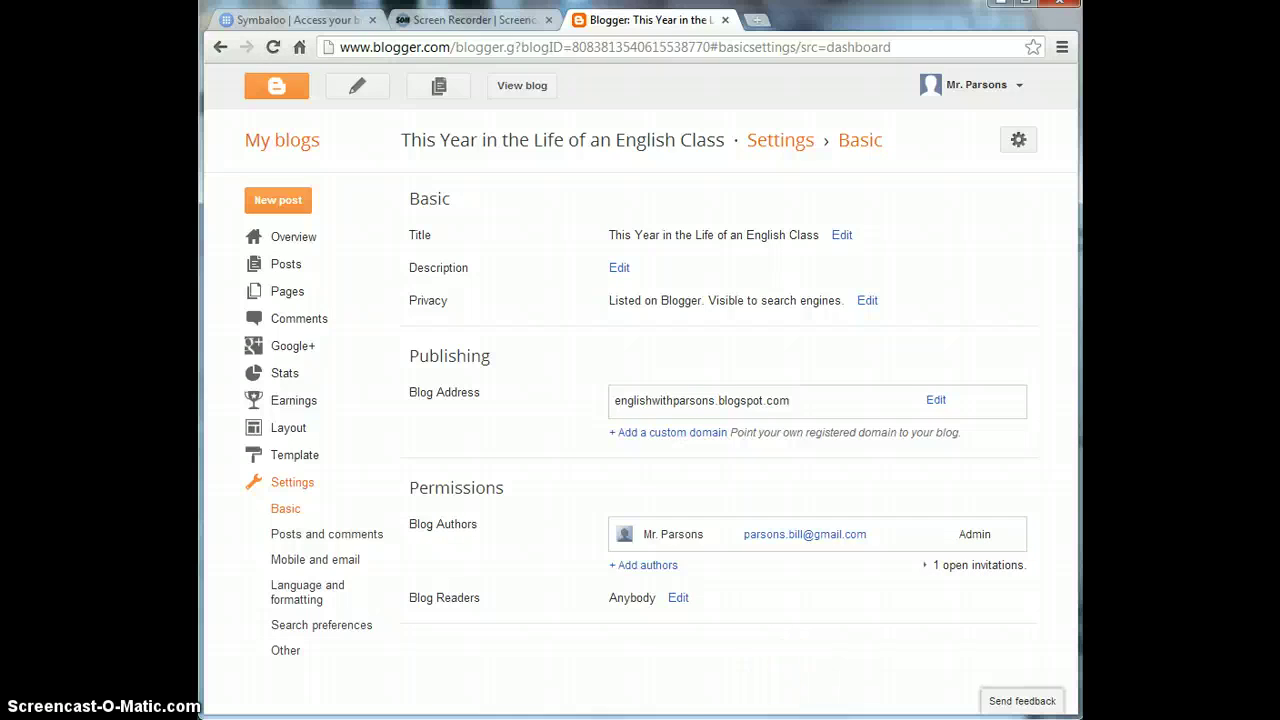
key("alt+Tab")
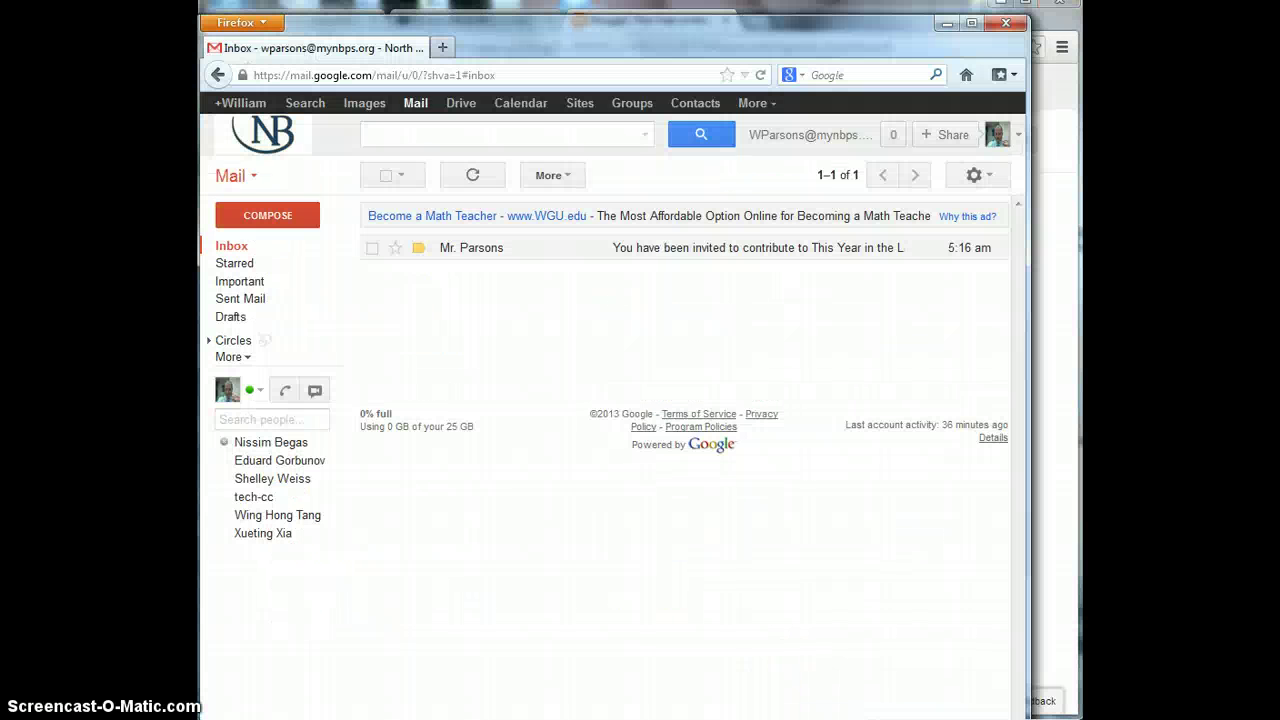
Open the blog invitation email in Gmail and sign in with the invited account
left_click(714, 268)
left_click(714, 252)
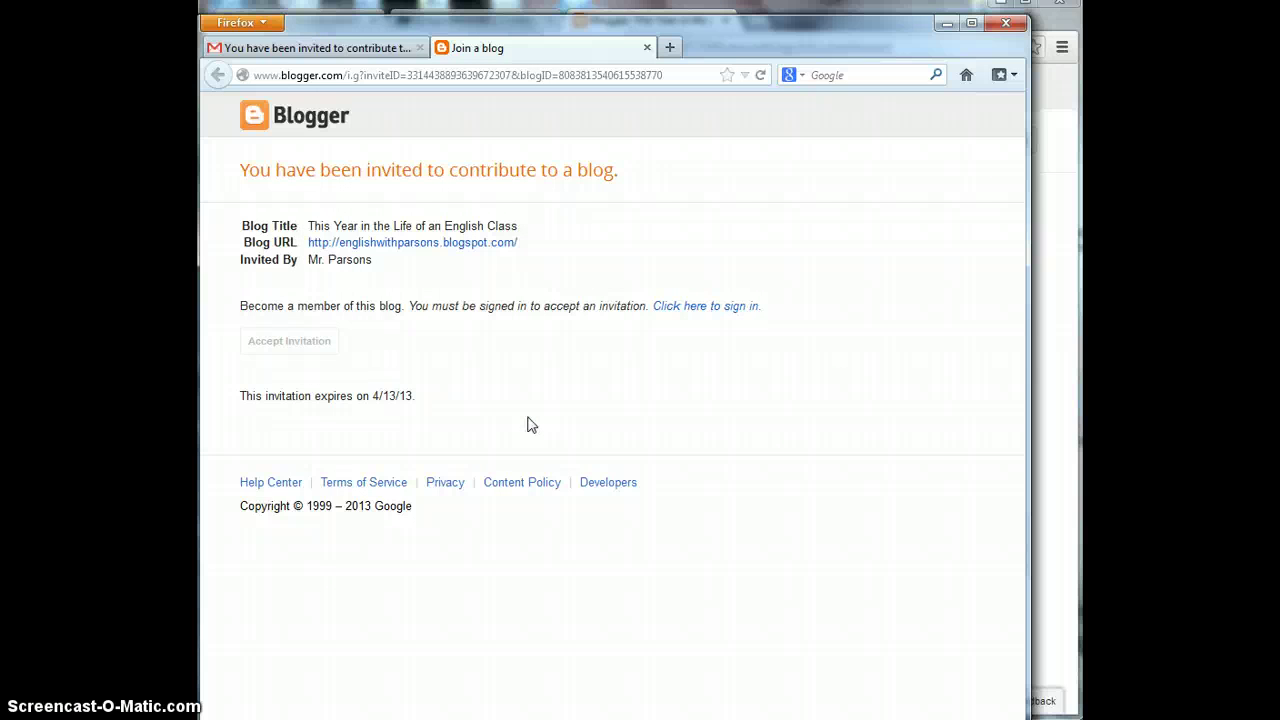
left_click(724, 306)
left_click(725, 330)
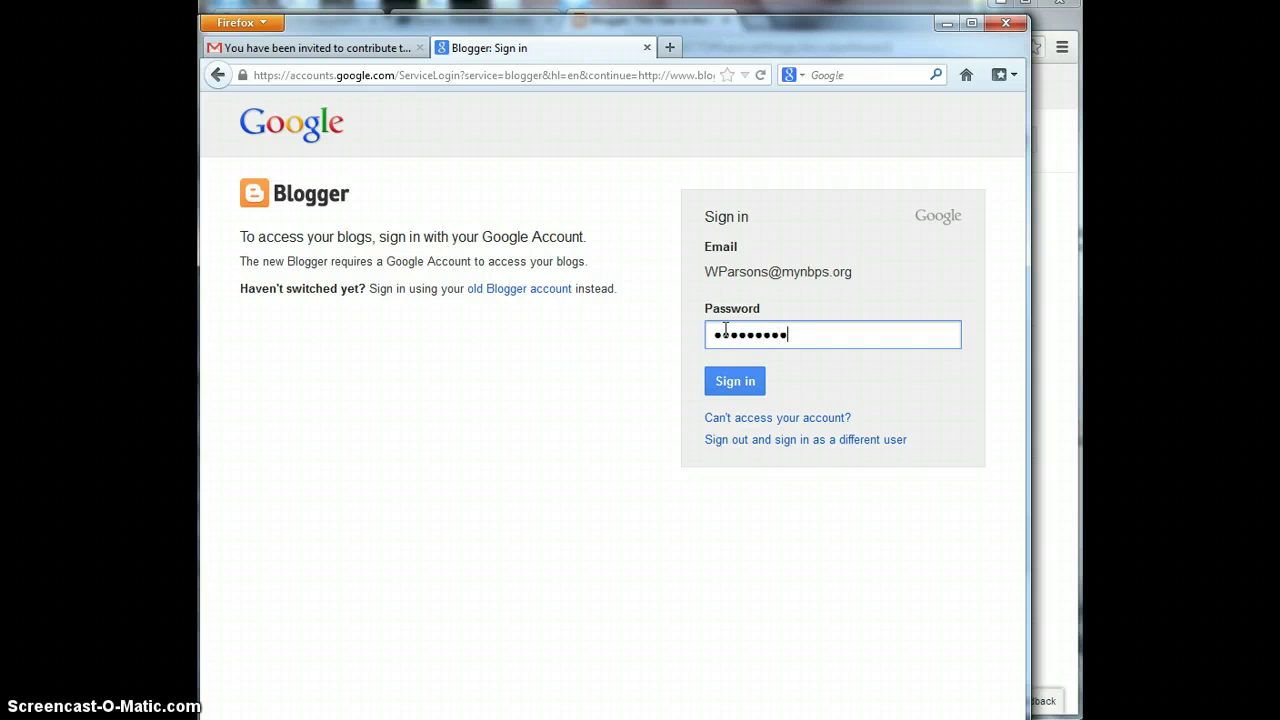
left_click(729, 385)
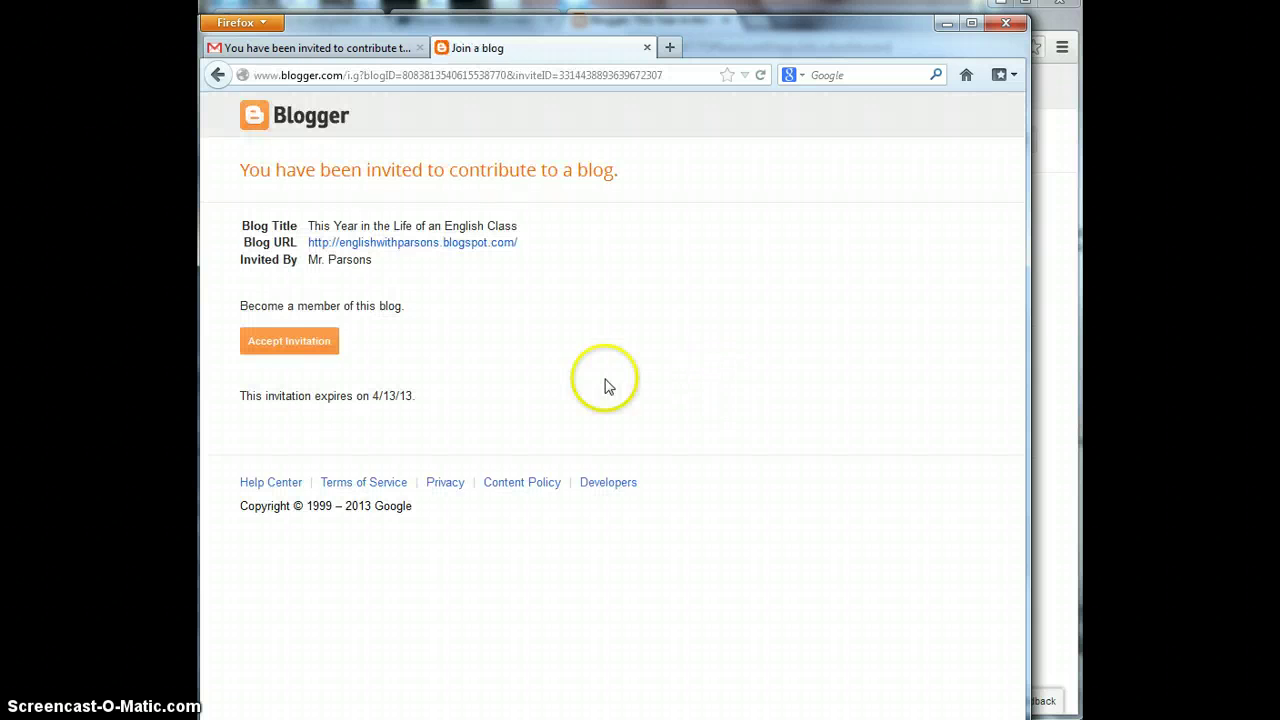
Accept the English Class blog invitation and confirm the profile to continue to Blogger
left_click(323, 342)
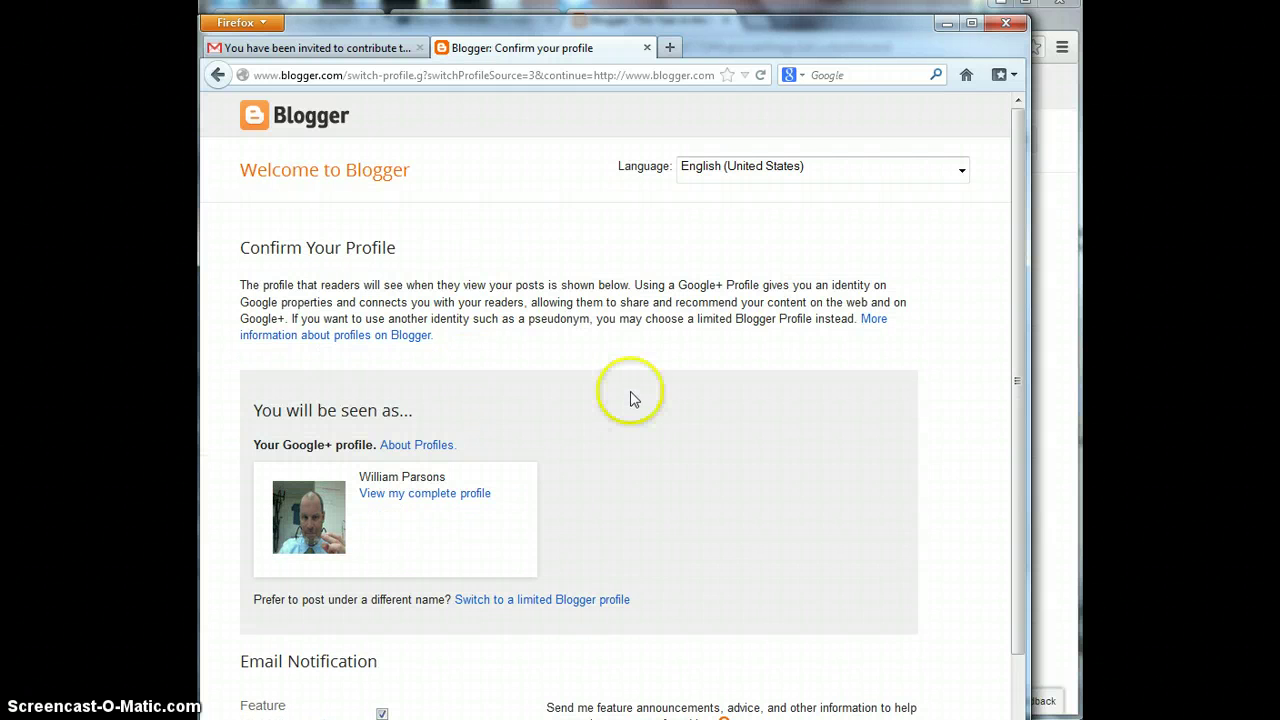
scroll(632, 405, "down", 3)
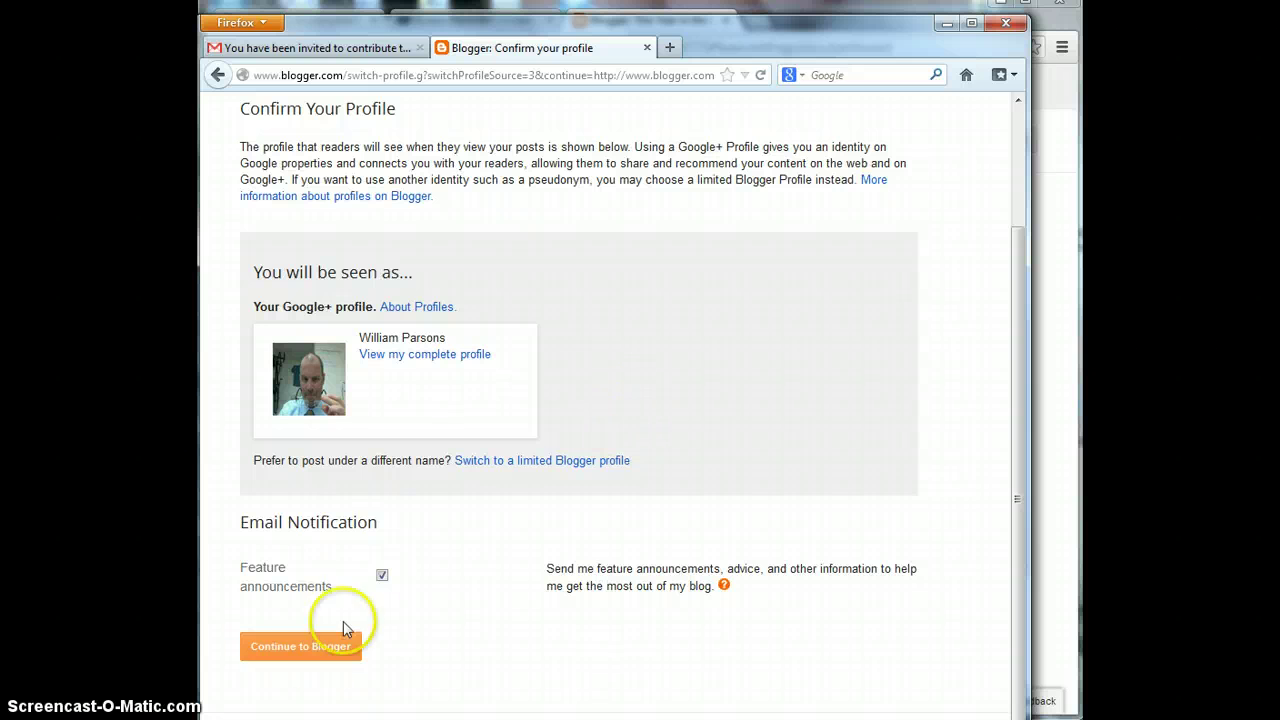
left_click(284, 650)
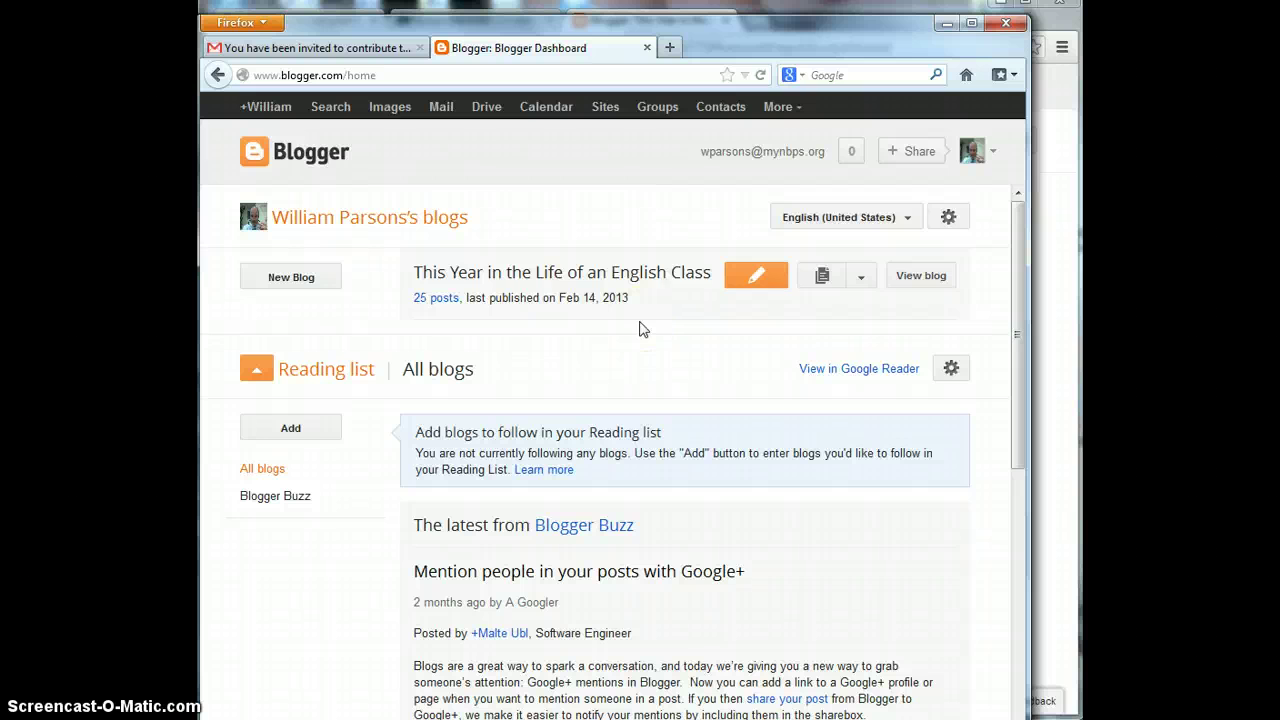
Return to the original account's Basic settings and reload to show the new Author
left_click(1060, 195)
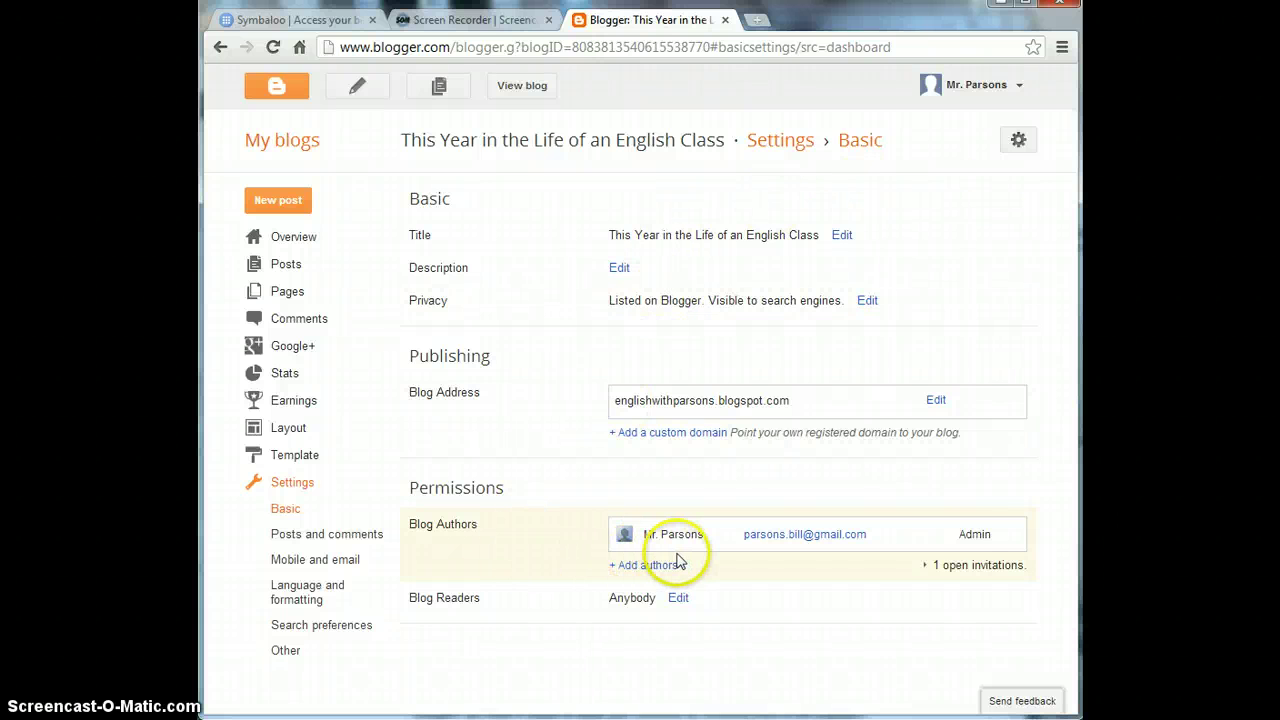
left_click(296, 488)
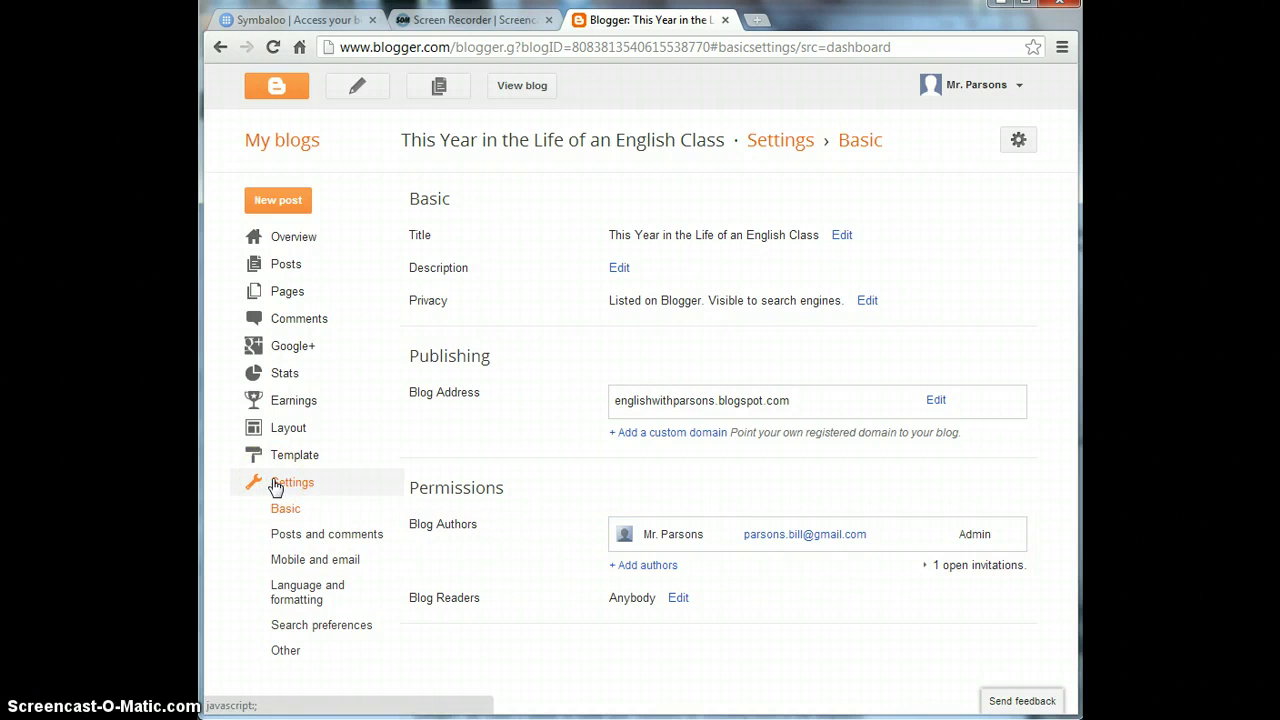
left_click(402, 495)
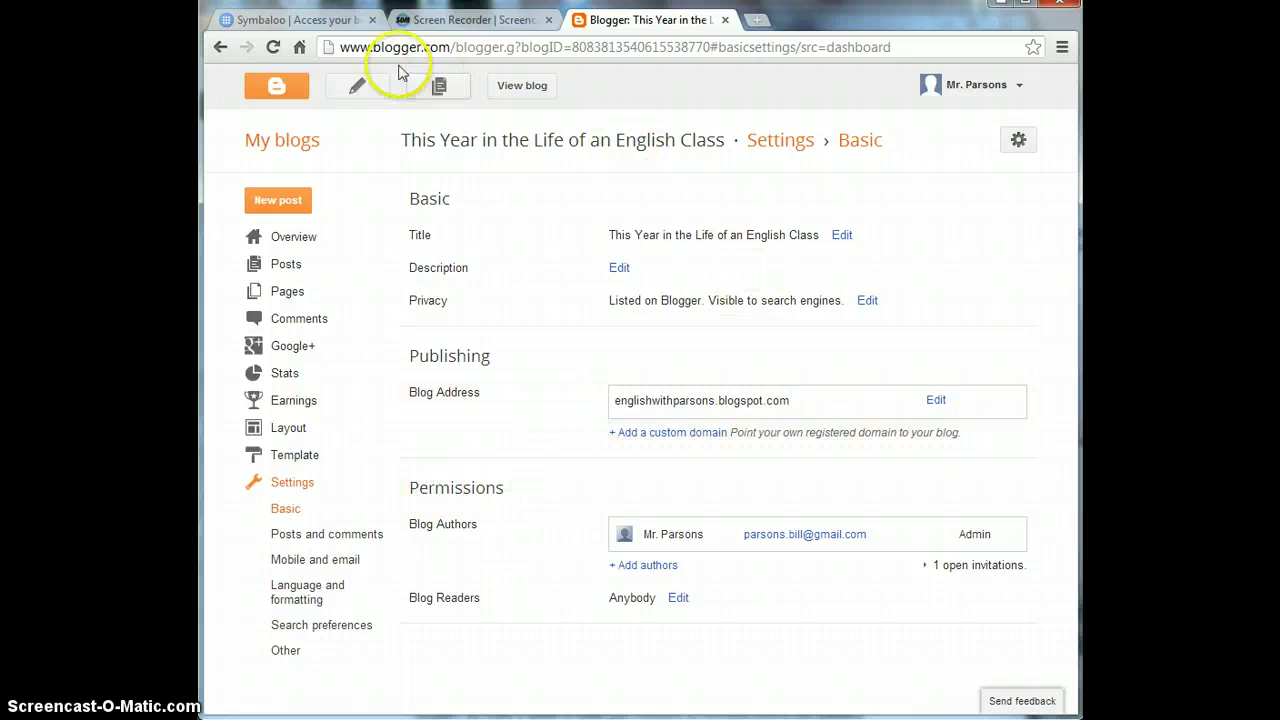
left_click(272, 48)
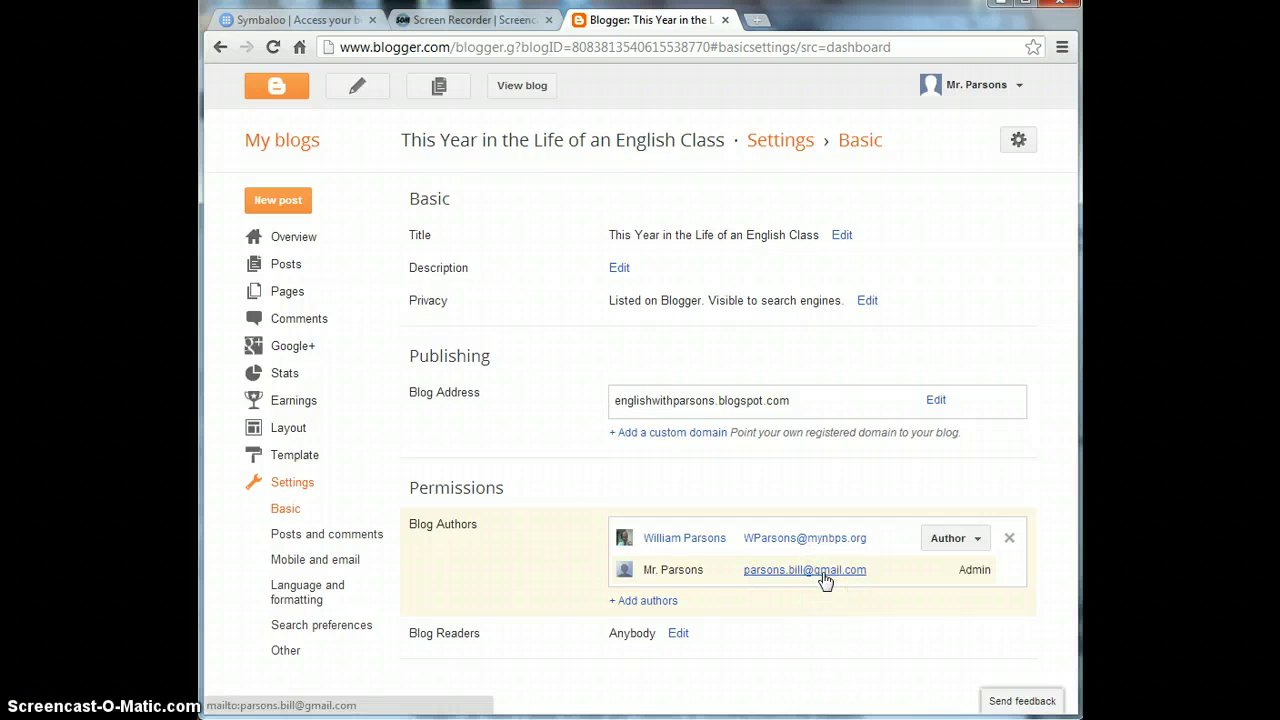
Make the newly joined account Admin and demote the original account to Author
left_click(979, 540)
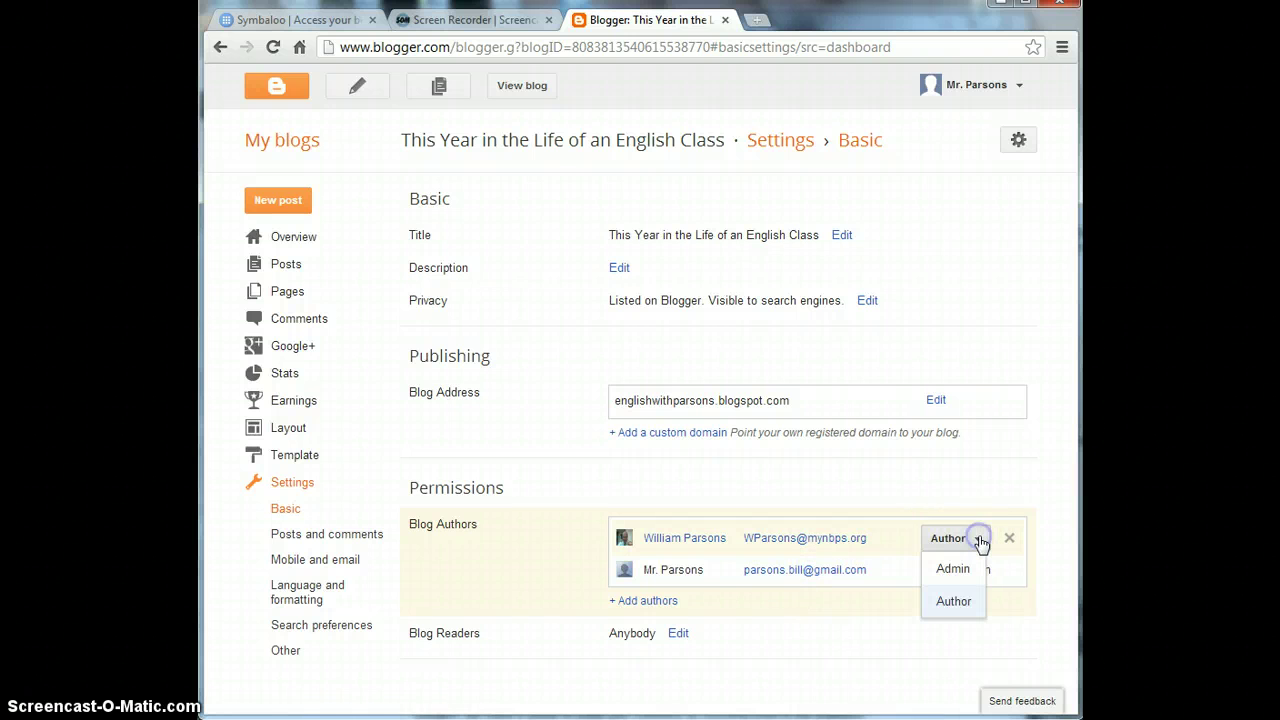
left_click(945, 570)
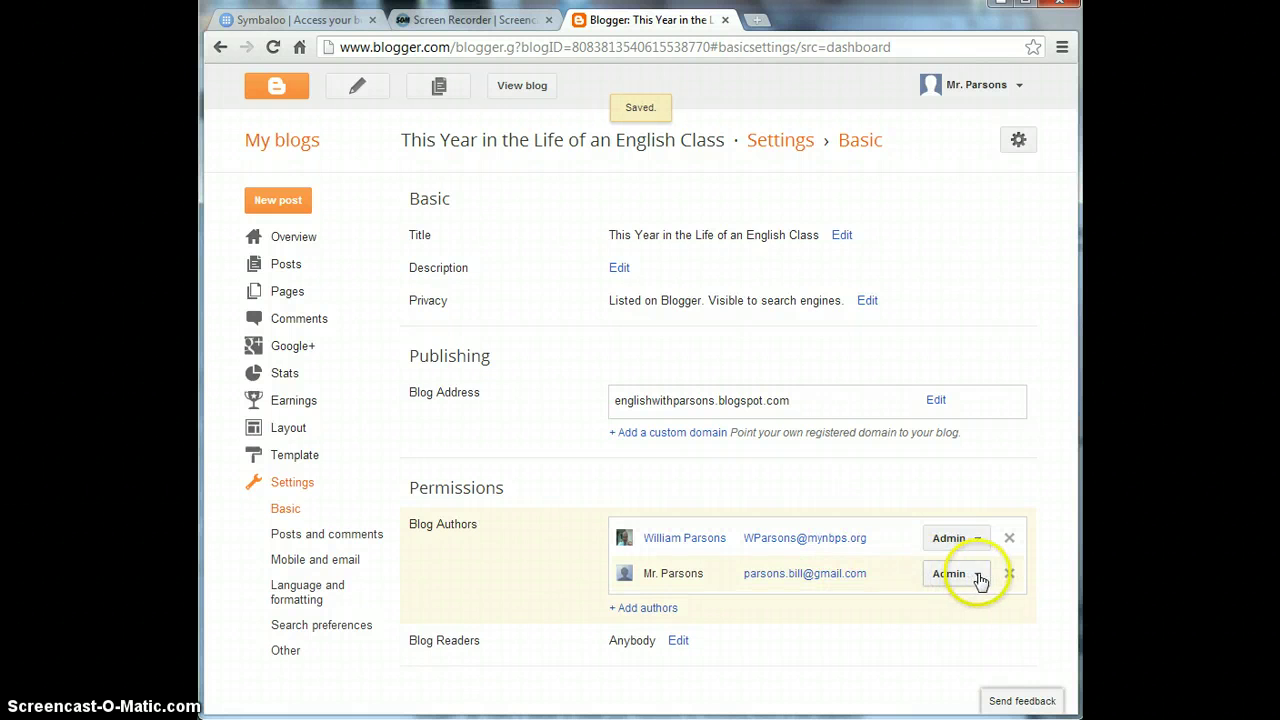
left_click(975, 578)
left_click(955, 637)
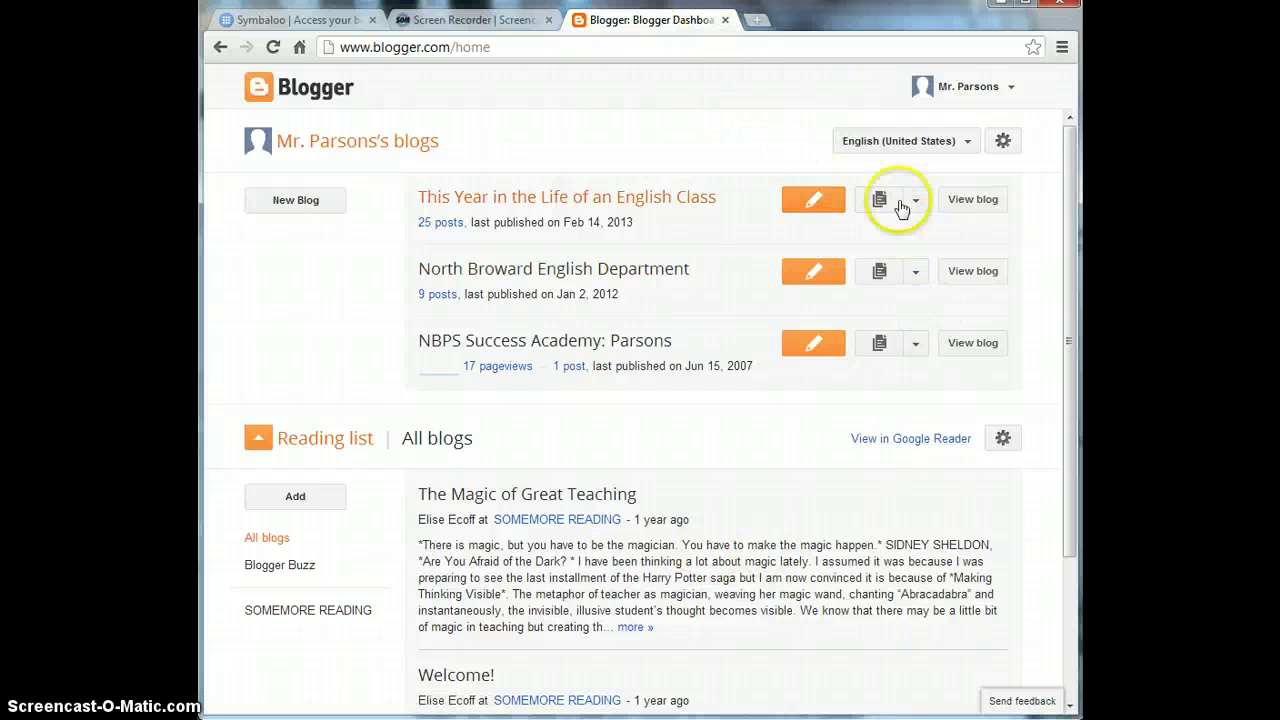
left_click(990, 88)
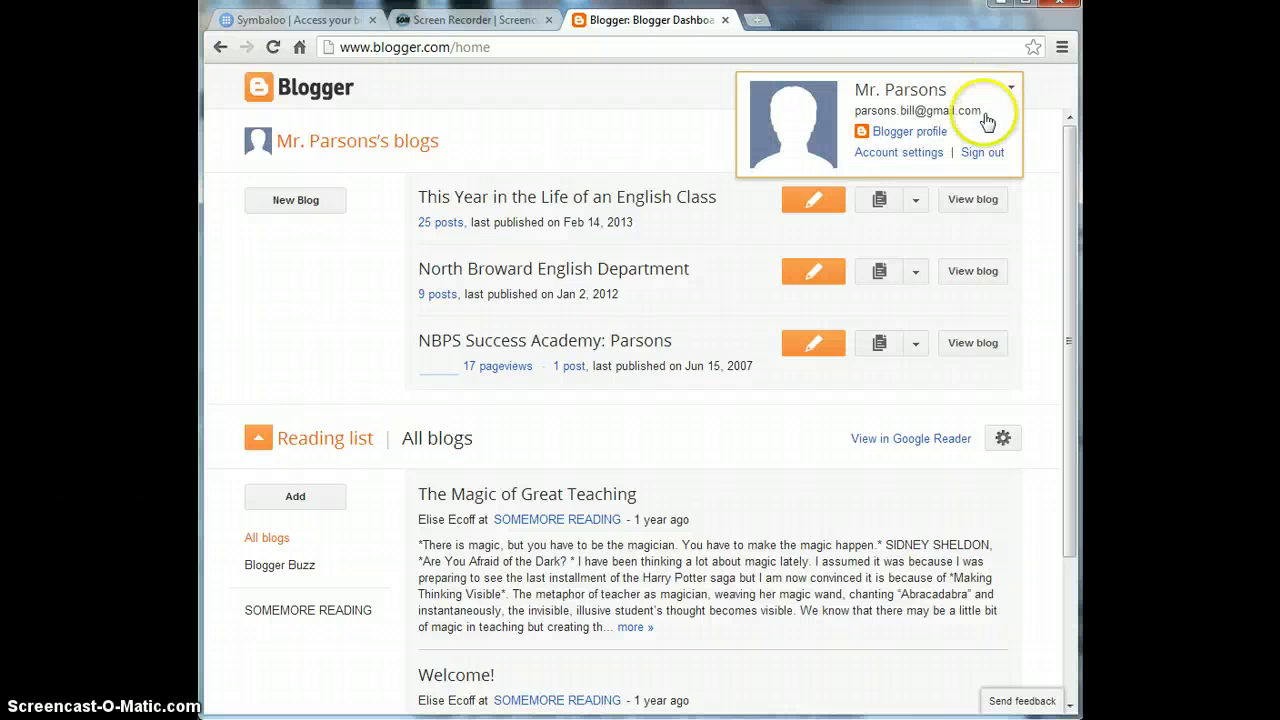
left_click(980, 154)
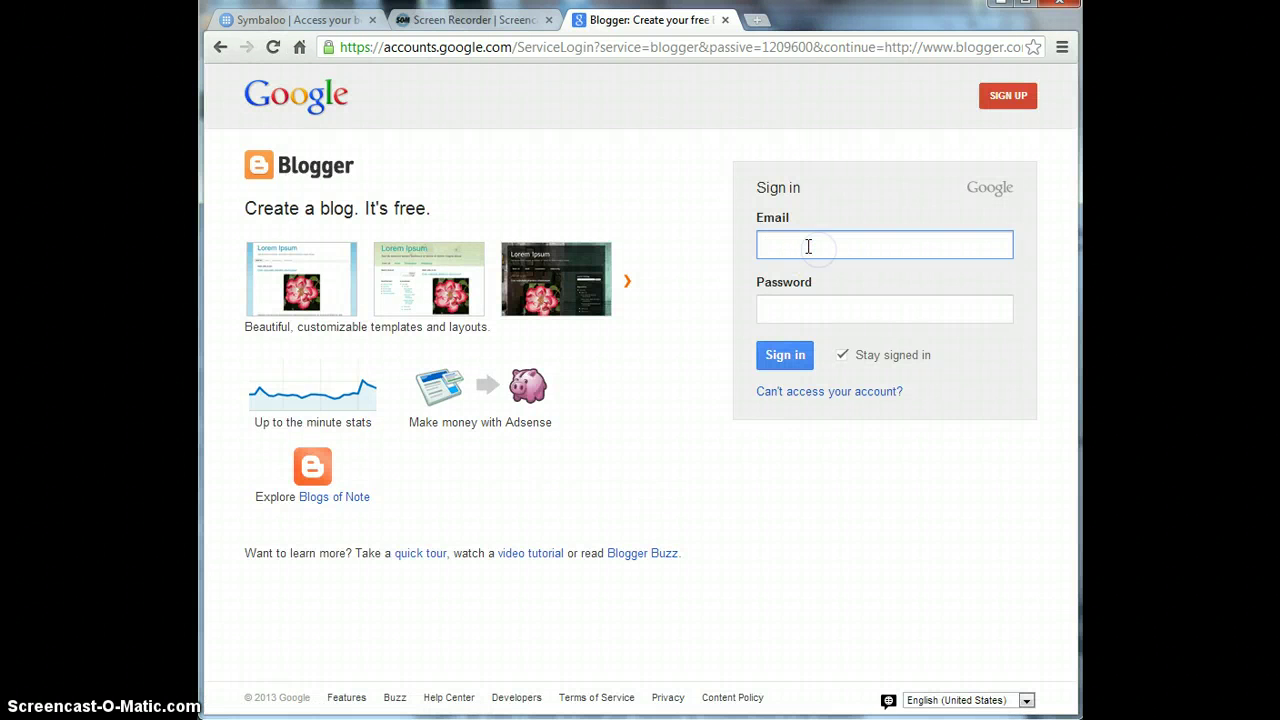
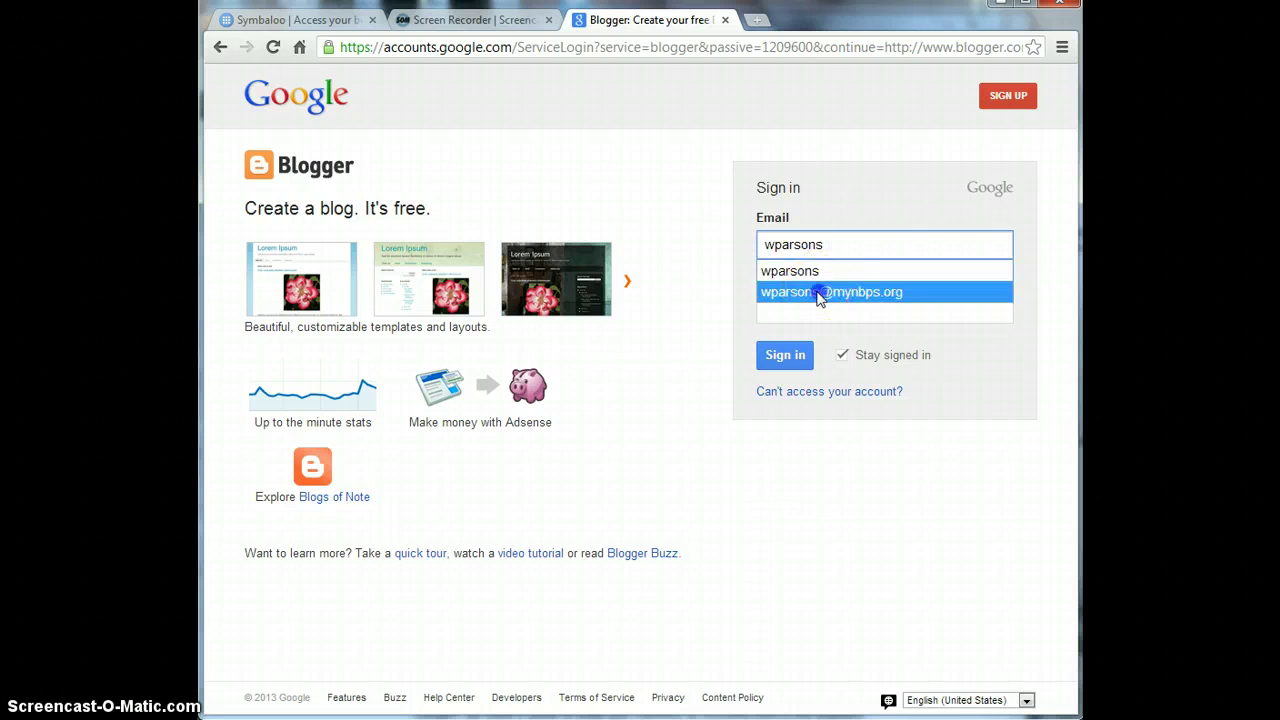
left_click(818, 292)
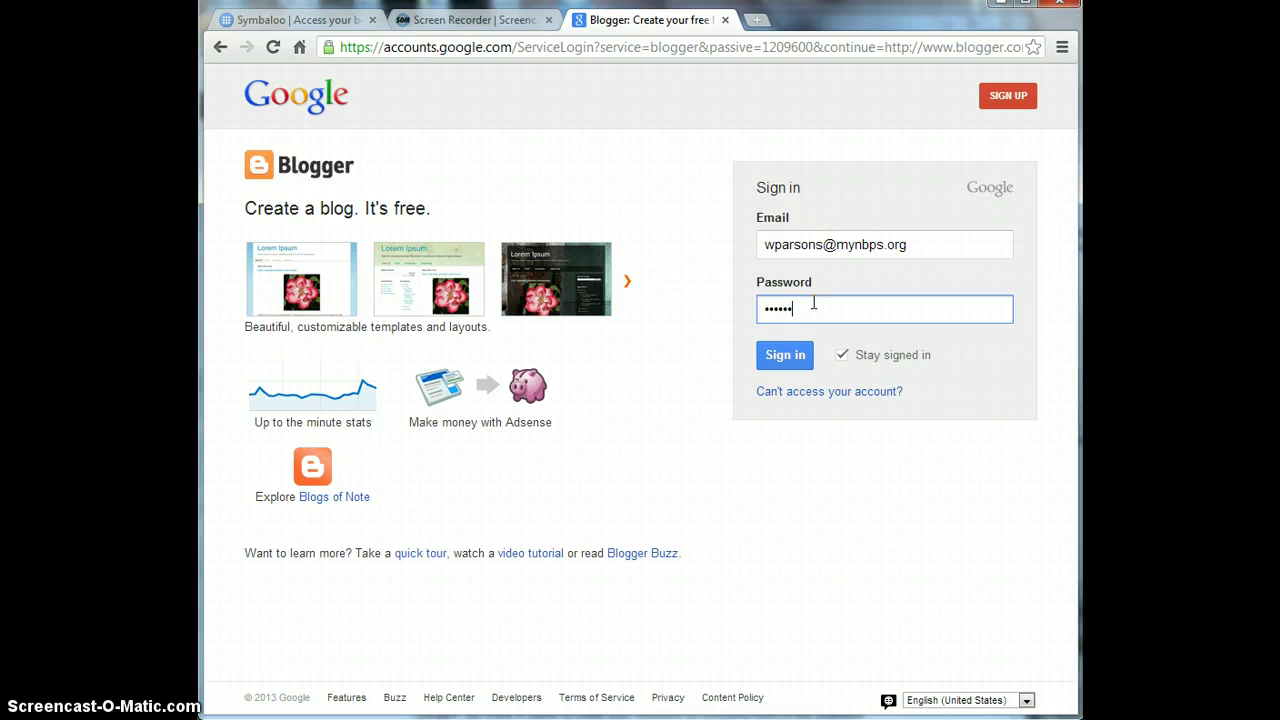
left_click(787, 355)
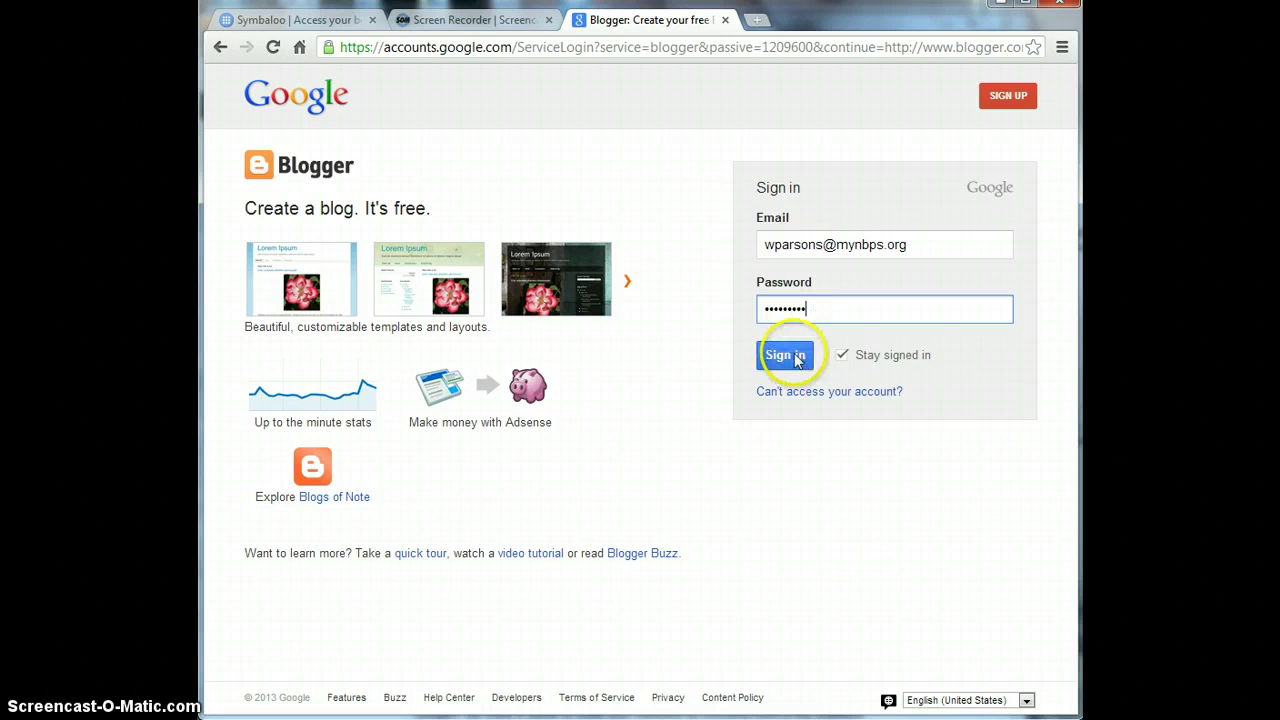